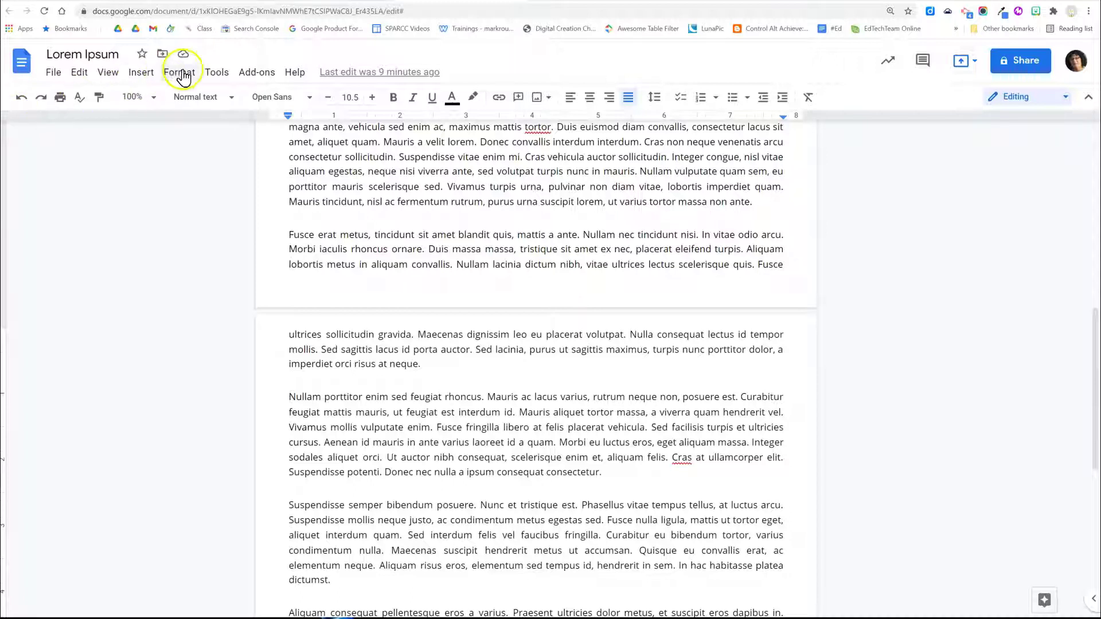
- Upload Lighthouse.png from Downloads into the document below the paragraph ending 'consectetur.'
left_click(141, 71)
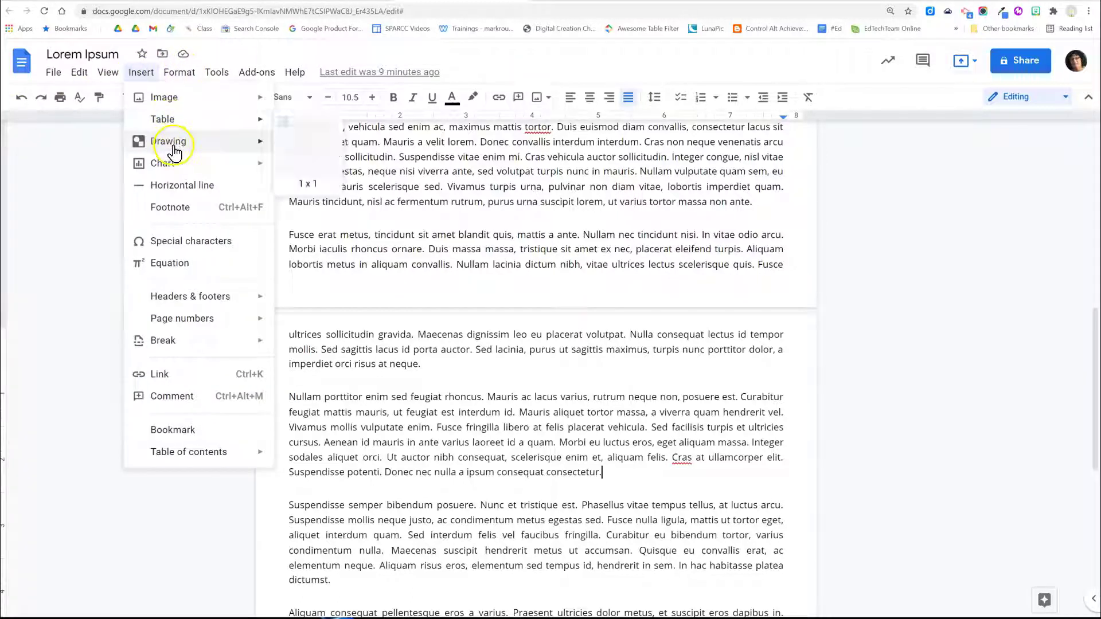
left_click(185, 99)
left_click(340, 109)
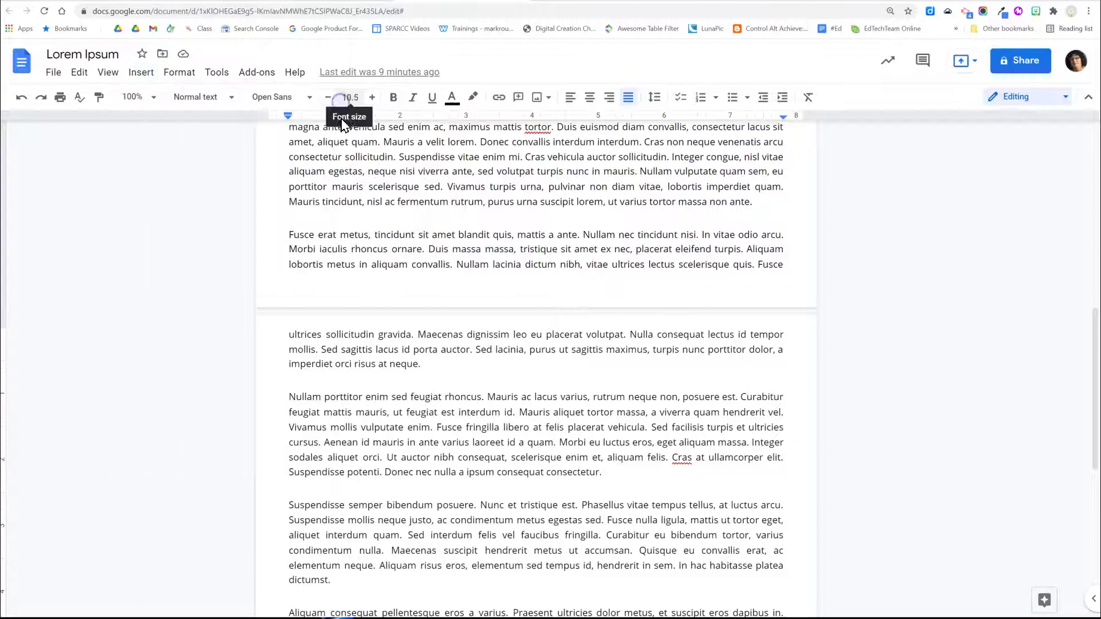
left_click(125, 80)
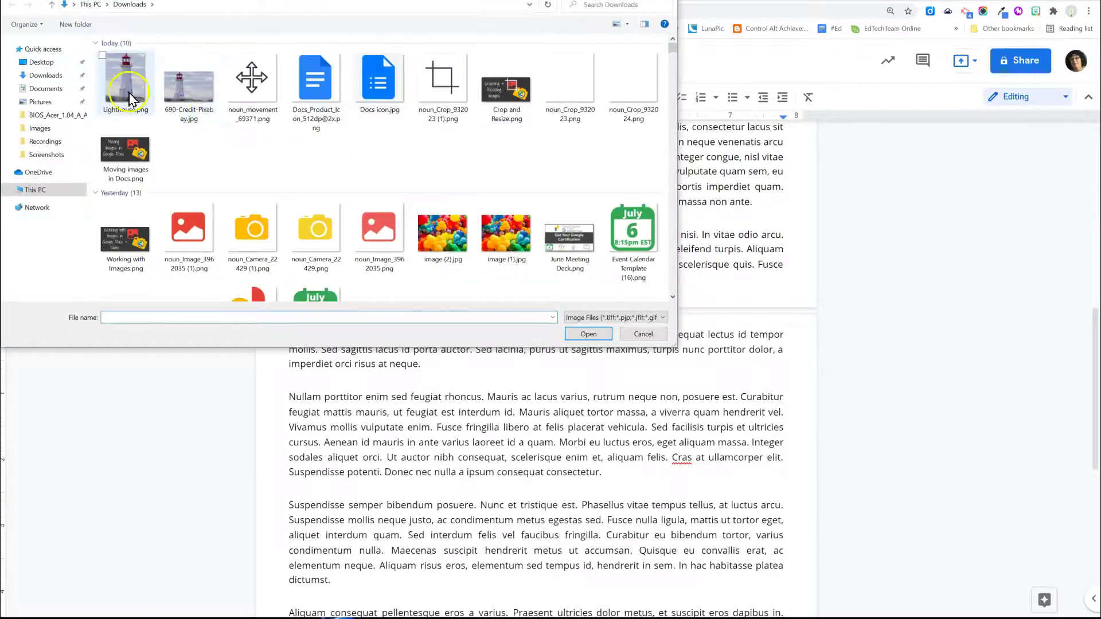
left_click(599, 333)
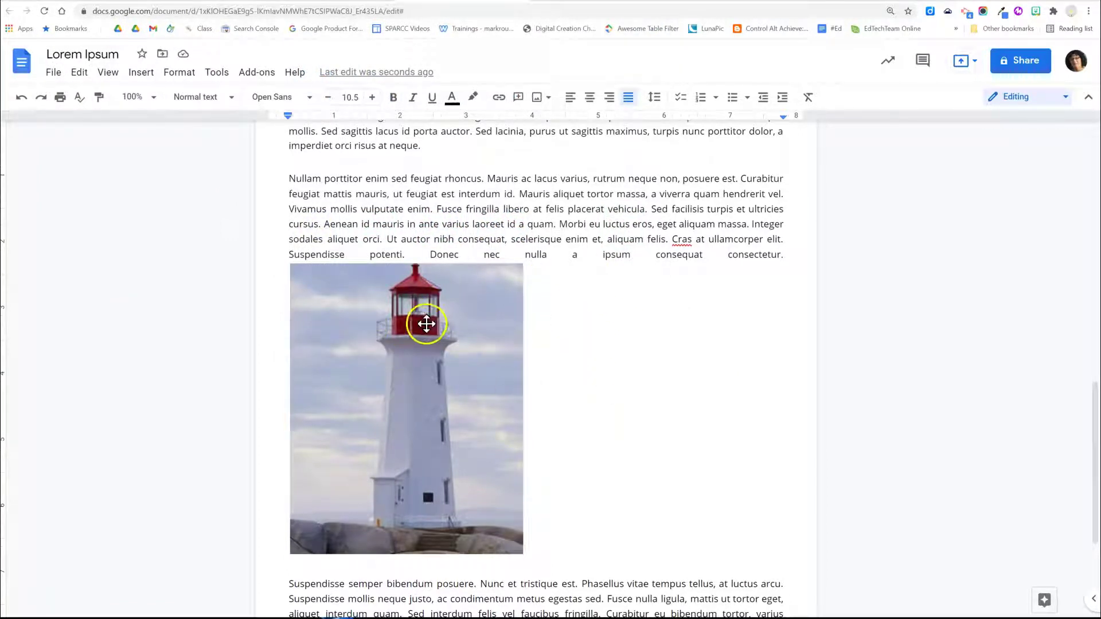
- Scroll down to the lighthouse photo and select it to reveal its wrap options
scroll(471, 367, "down", 1)
scroll(458, 368, "down", 2)
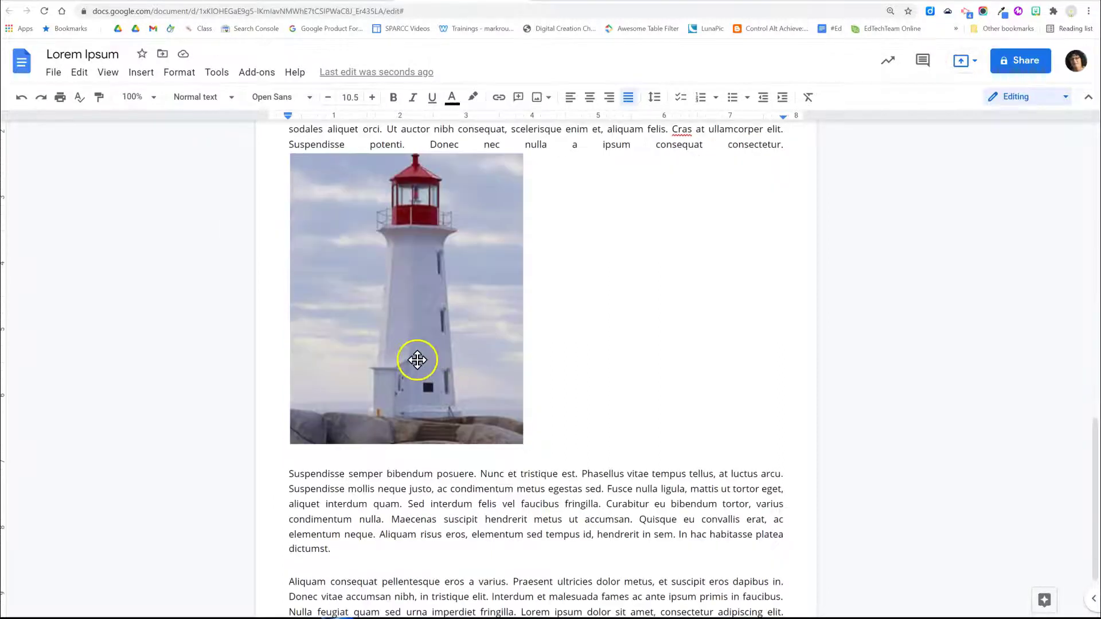
left_click(418, 329)
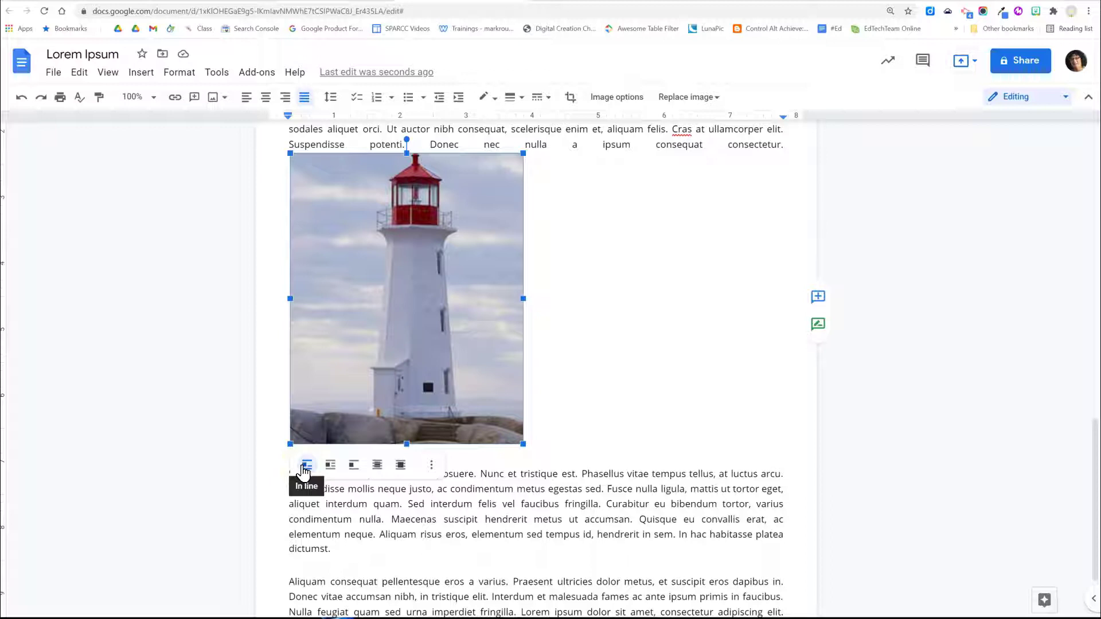
- Drag the inline lighthouse photo into the next paragraph, right after the word 'Phasellus'
left_click(343, 372)
left_click_drag(628, 476, 627, 475)
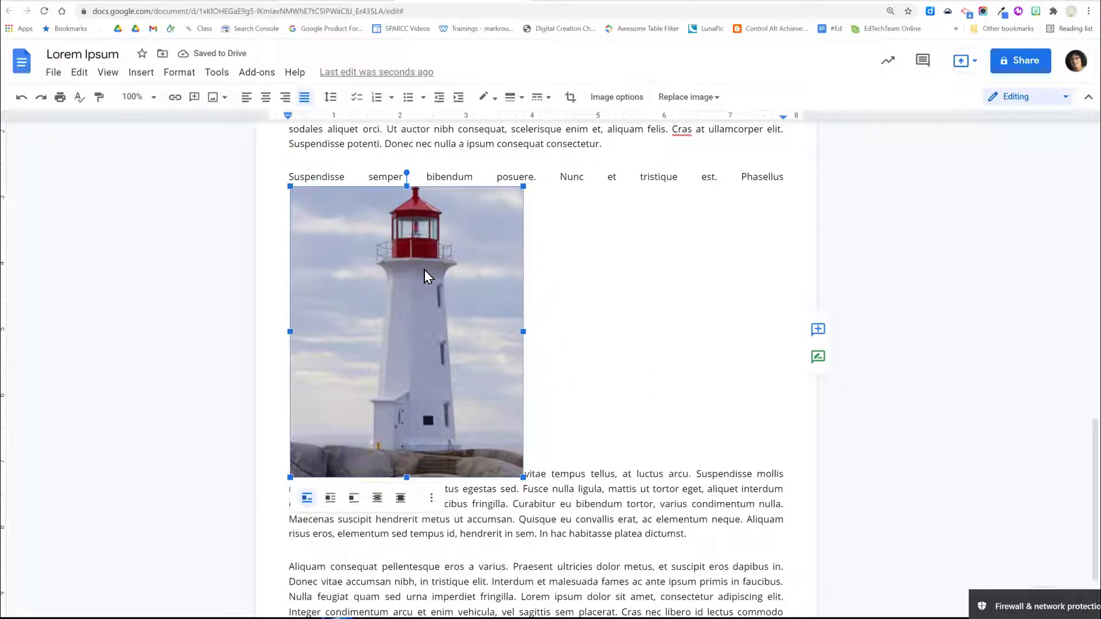
left_click(432, 271)
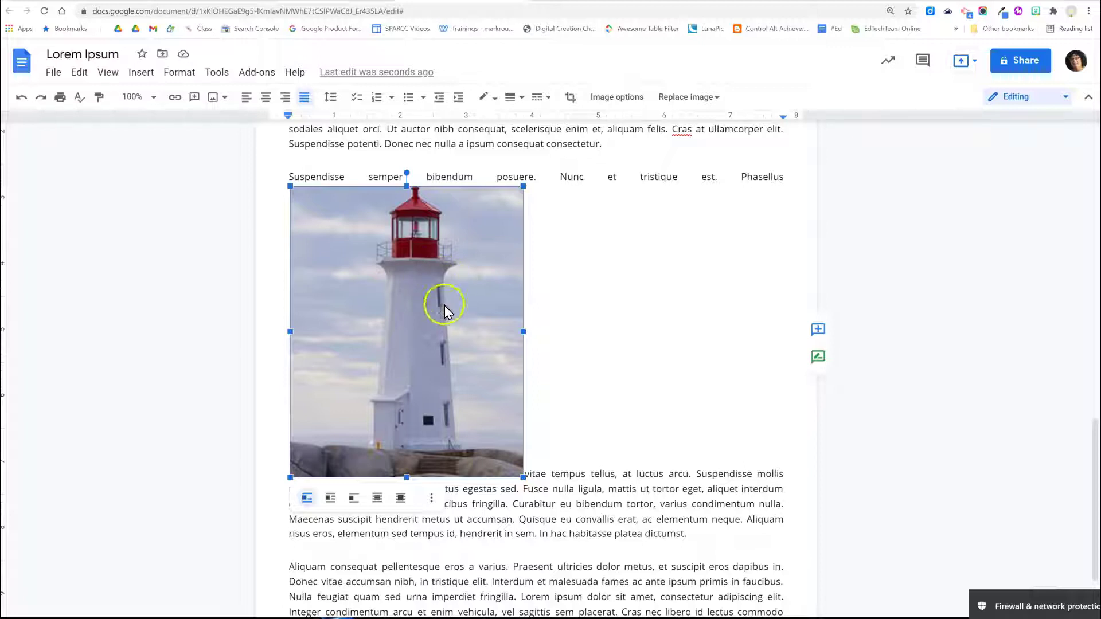
- Set the lighthouse photo to Wrap text and drag it to the right of the paragraphs
left_click(333, 499)
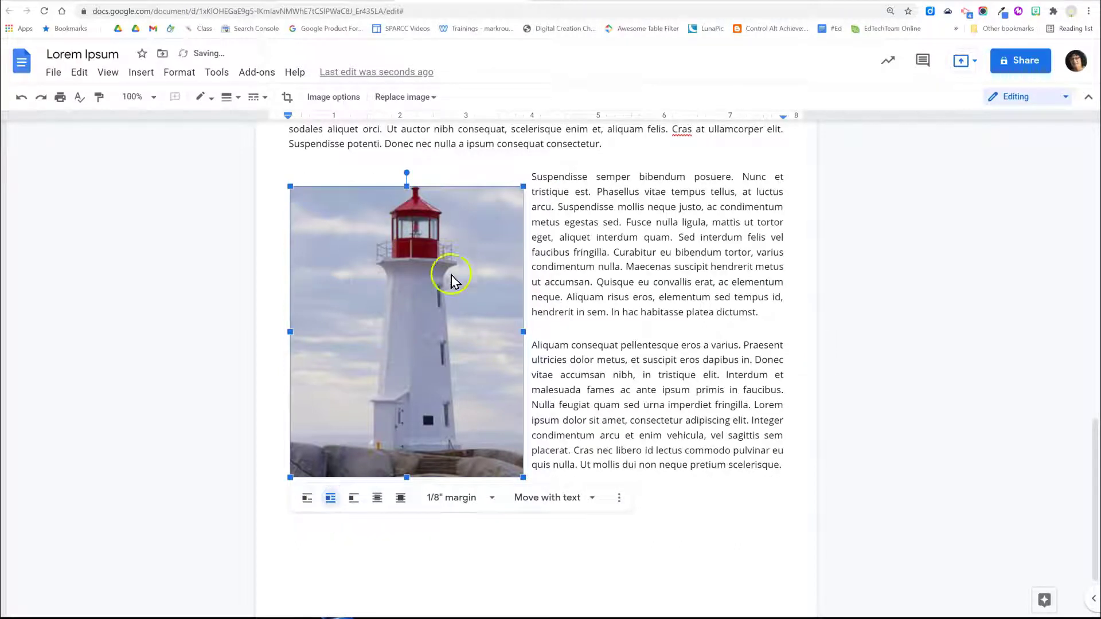
left_click_drag(388, 315, 658, 301)
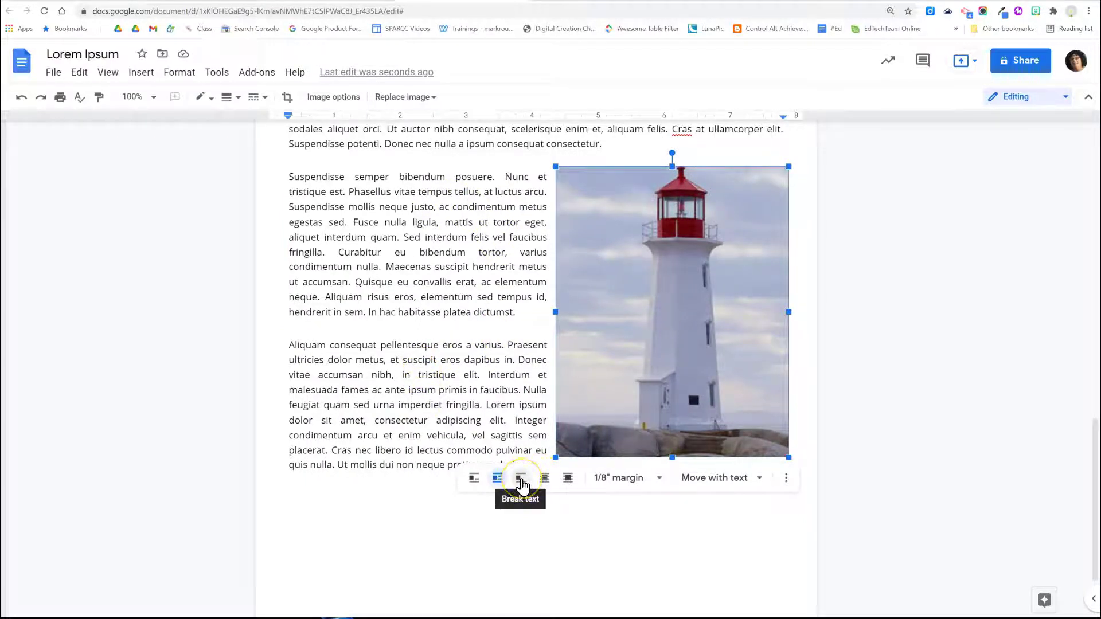
- Switch the lighthouse photo to Break text and centre it on its own line
left_click(521, 480)
left_click_drag(595, 362, 494, 354)
left_click(621, 352)
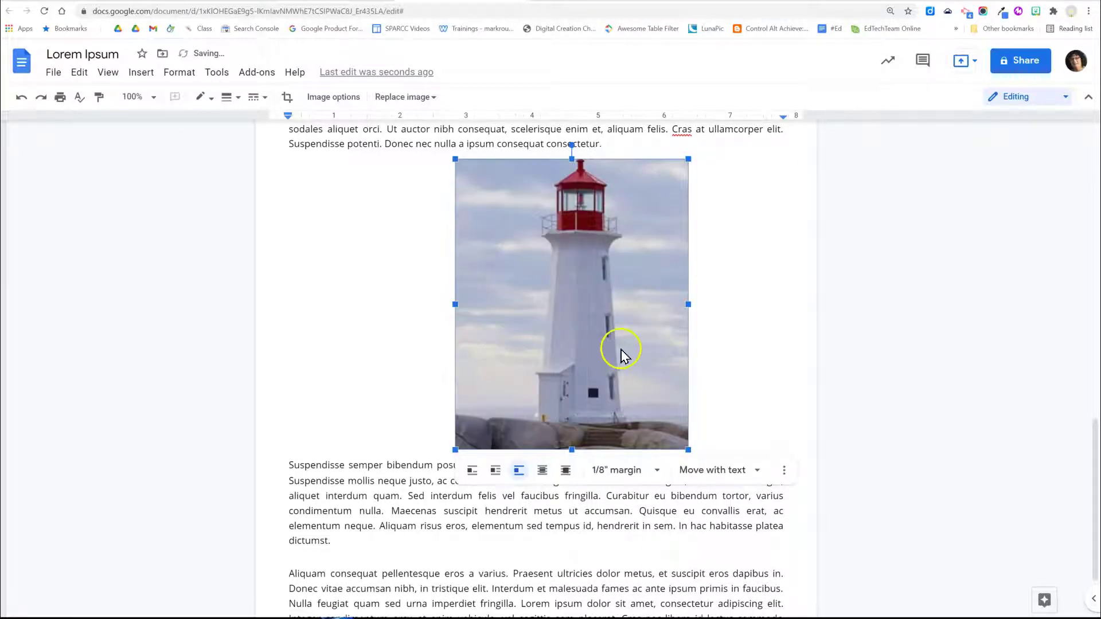
left_click(495, 353)
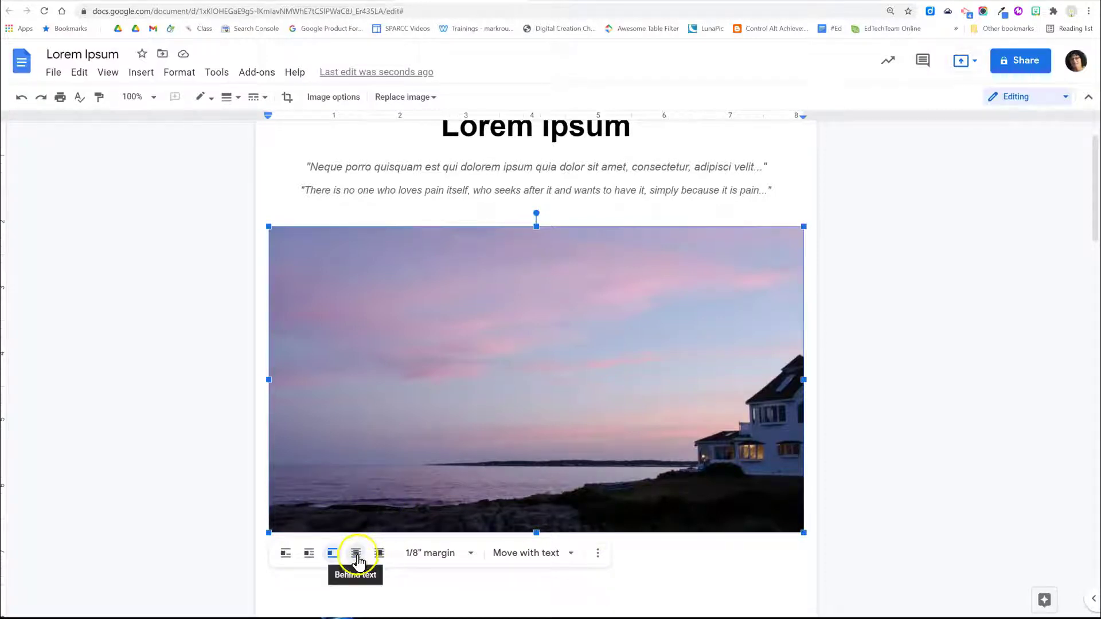
- Set the sunset photo to Behind text and drag it up behind the title
left_click(357, 554)
left_click(504, 396)
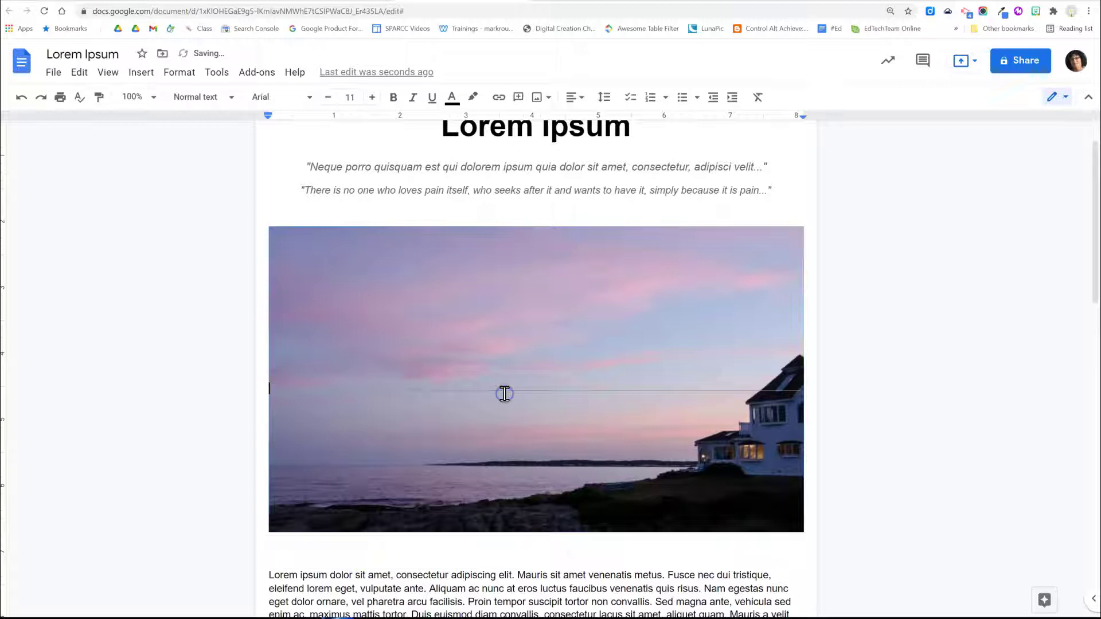
scroll(526, 367, "up", 1)
left_click_drag(528, 395, 523, 268)
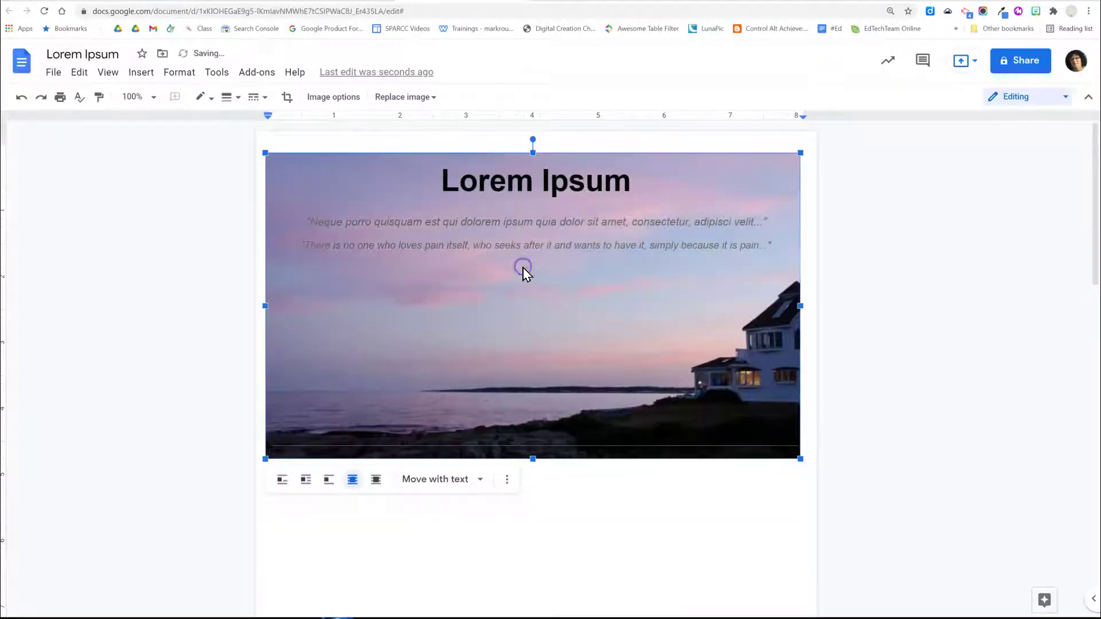
- Make the Lorem Ipsum title and both quote lines white, then move the photo below them
left_click(446, 189)
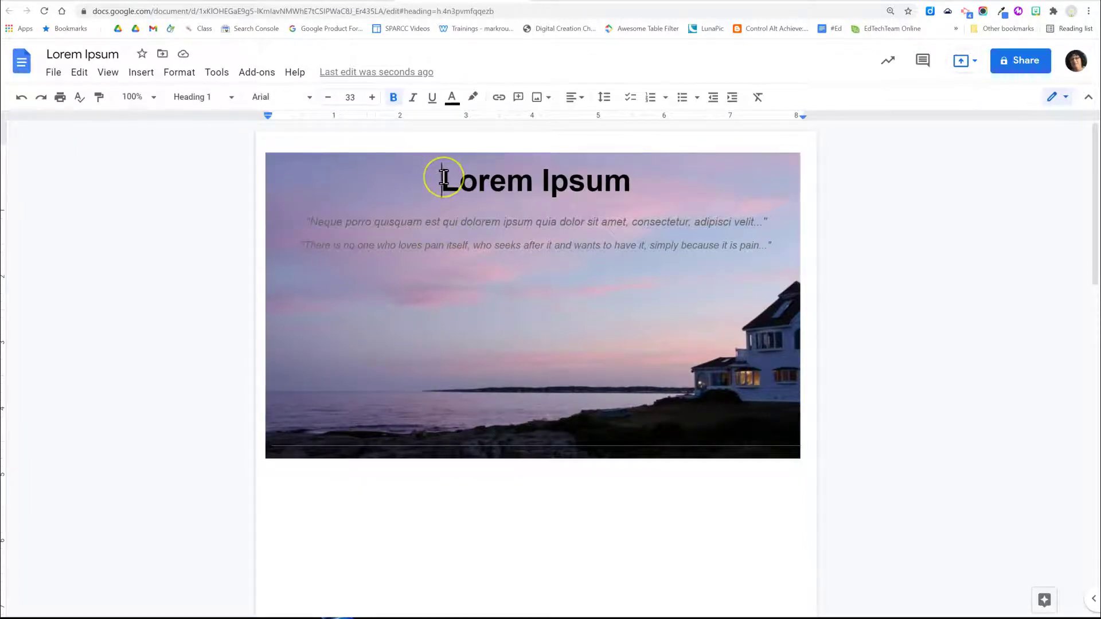
left_click_drag(444, 178, 764, 257)
left_click(452, 97)
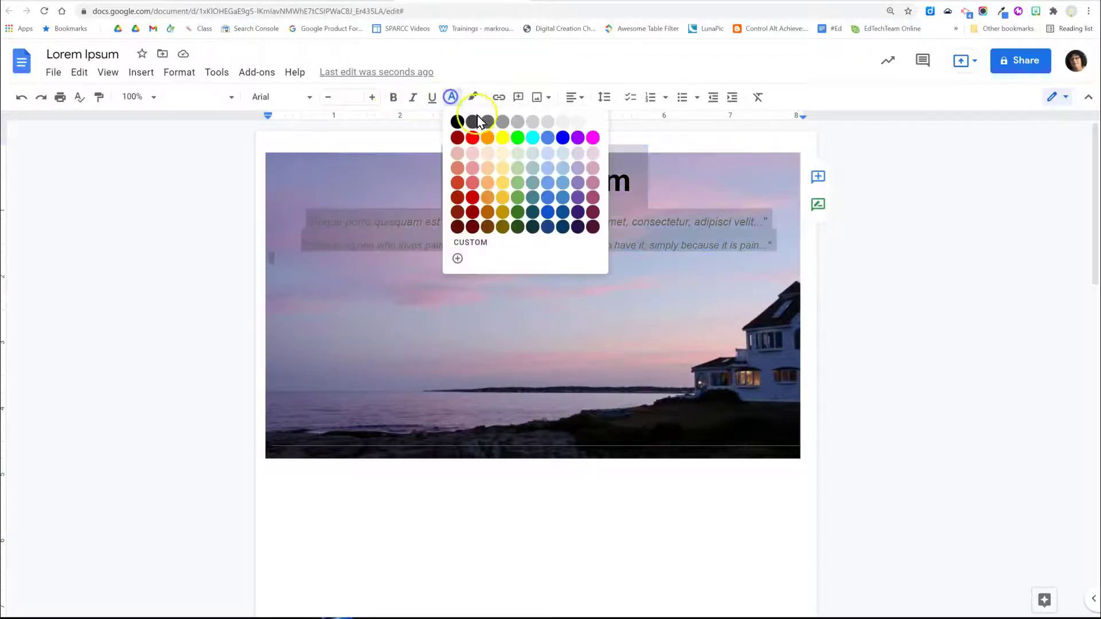
left_click(593, 123)
left_click(858, 360)
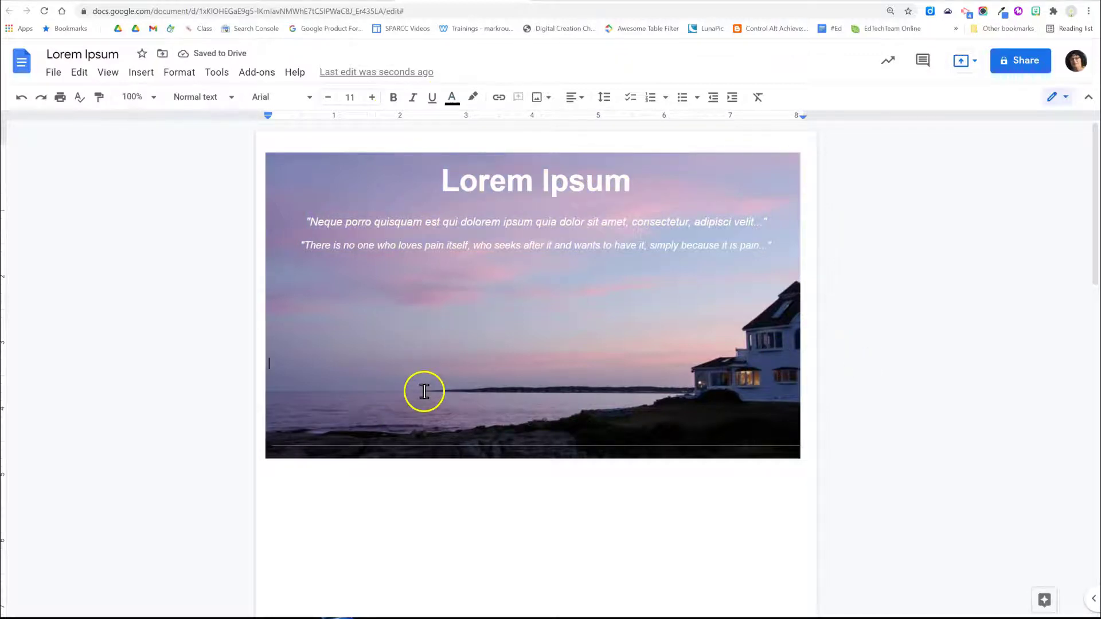
left_click_drag(434, 179, 446, 290)
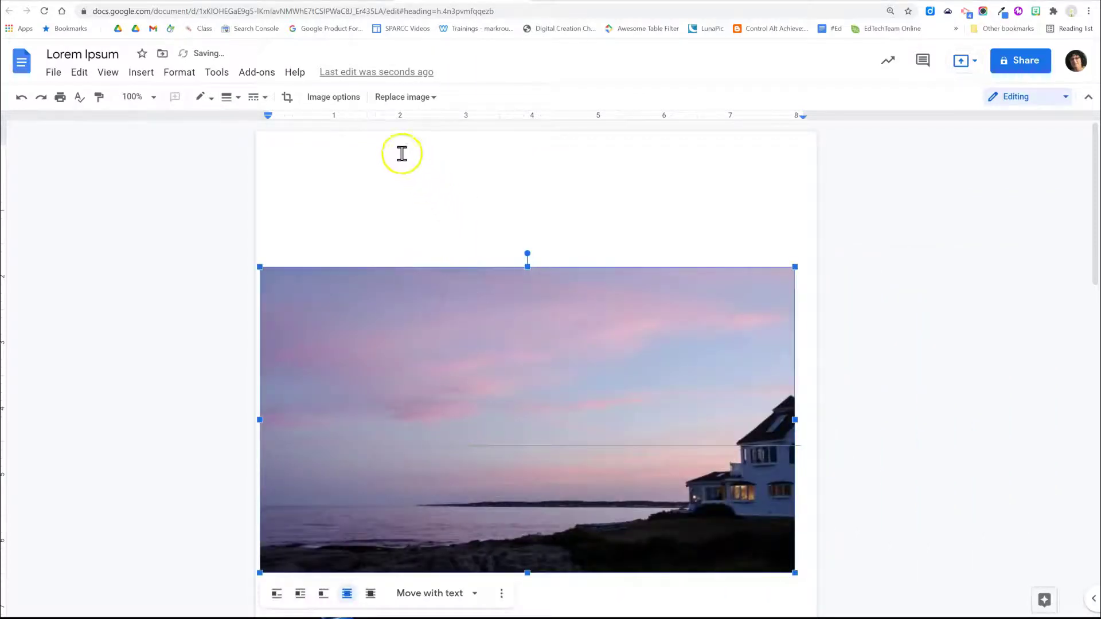
- Turn the title and both quote lines back to black text
left_click_drag(342, 152, 752, 251)
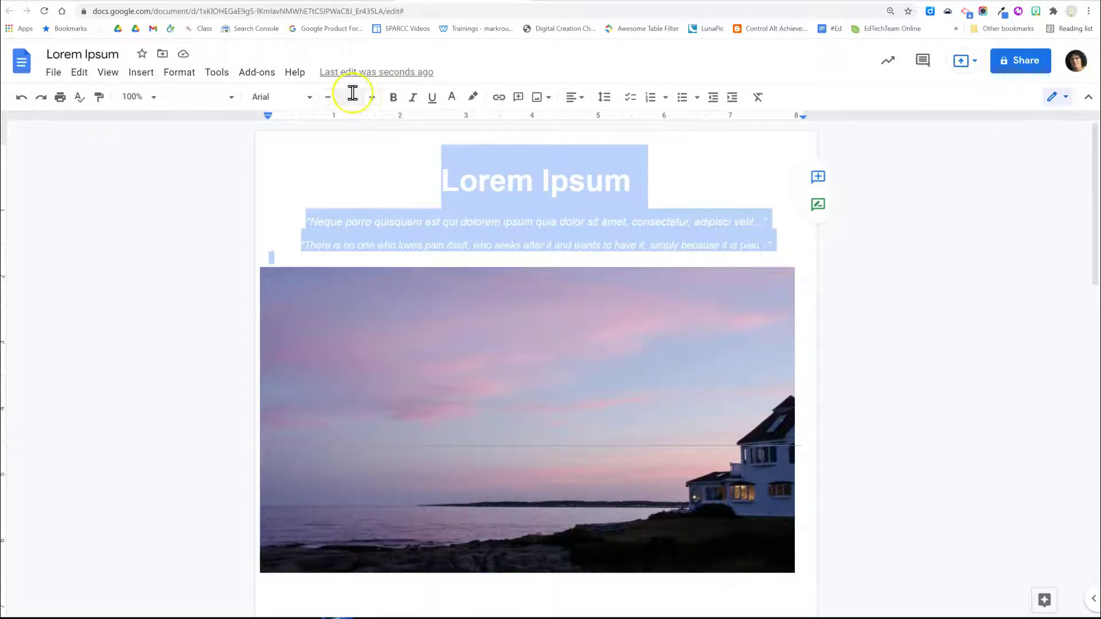
left_click(452, 97)
left_click(457, 122)
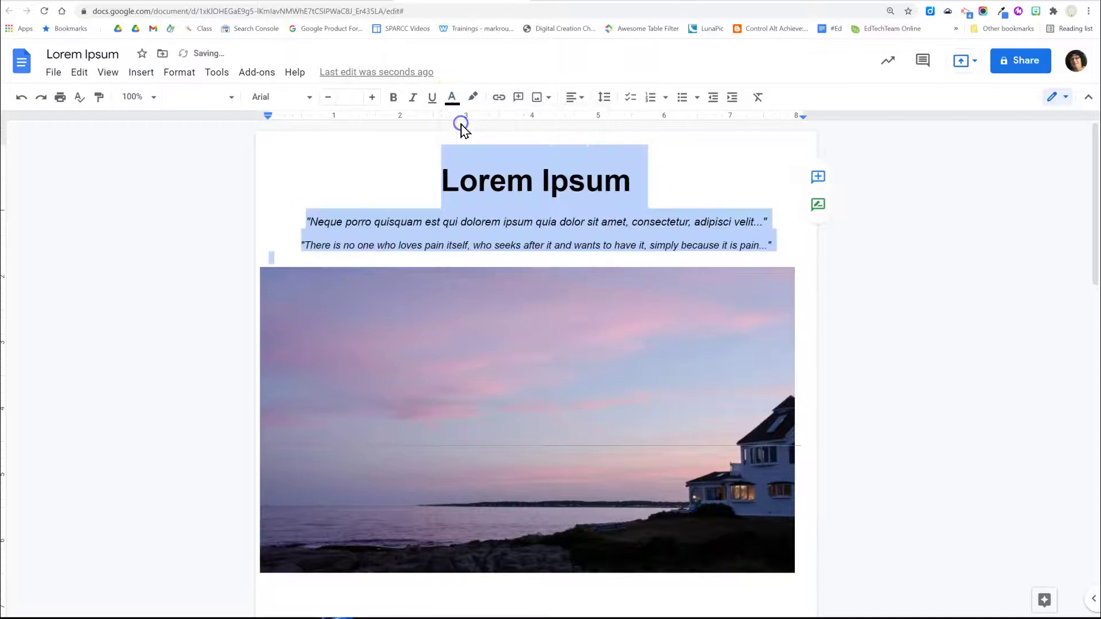
left_click(874, 434)
- Set the sunset photo to In front of text and drag it up over the title and quotes
left_click(573, 378)
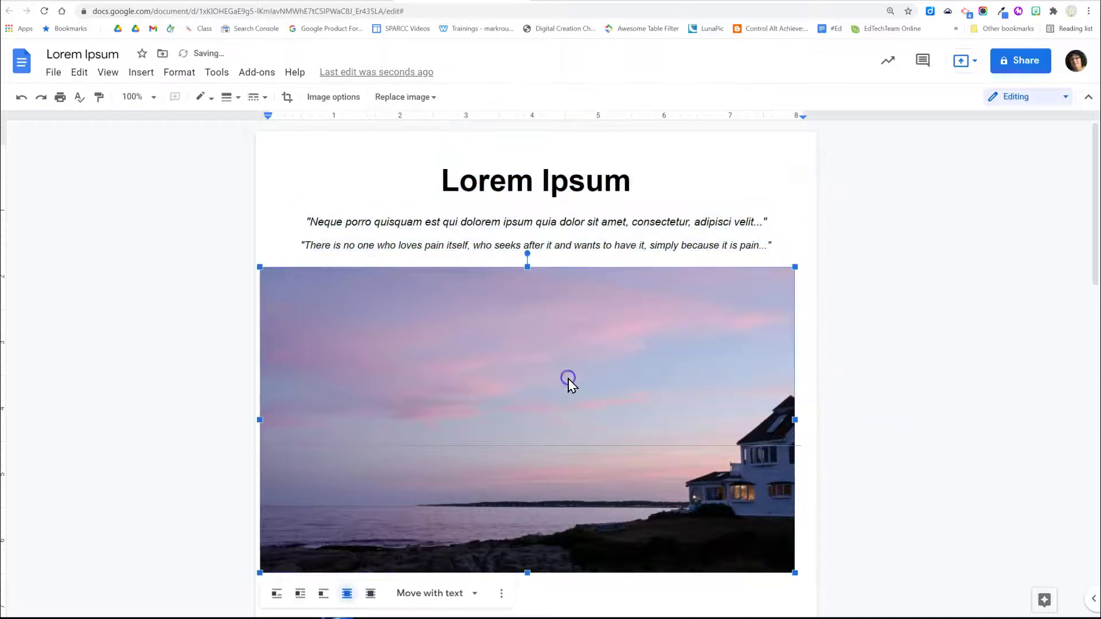
left_click(371, 594)
left_click_drag(533, 386, 544, 268)
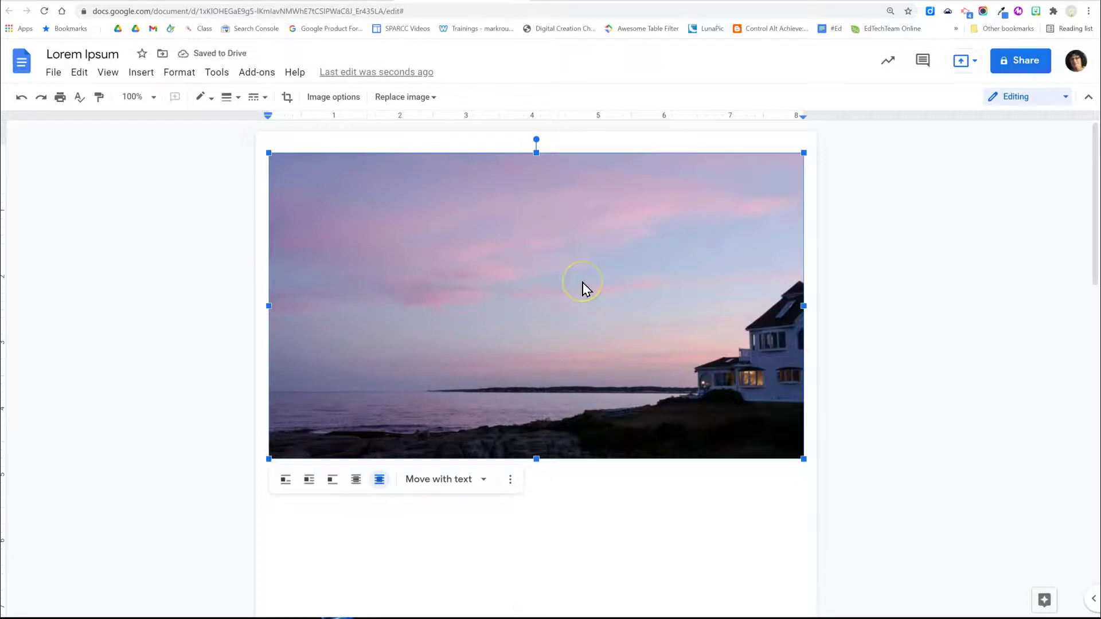
left_click(510, 292)
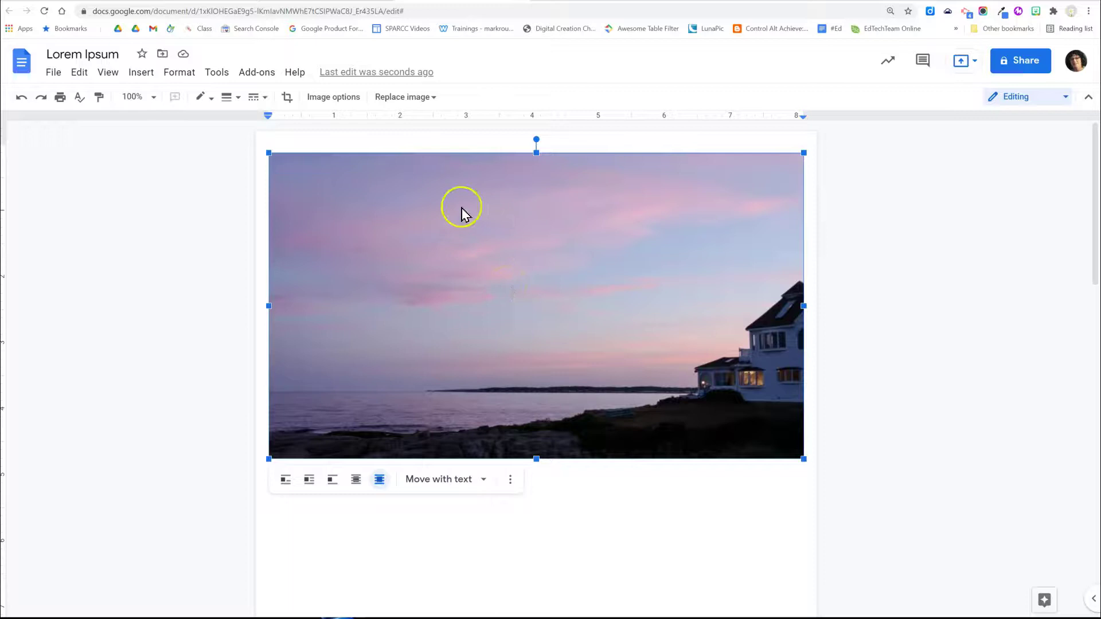
- In All image options > Adjustments, set the sunset photo's transparency to 81%
left_click(510, 484)
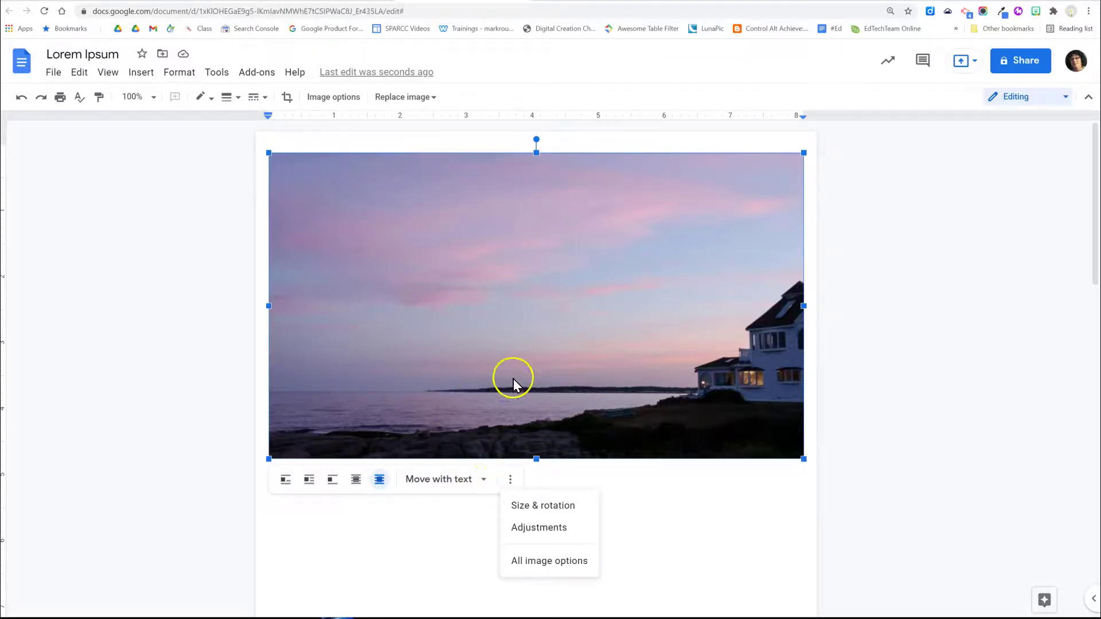
left_click(569, 565)
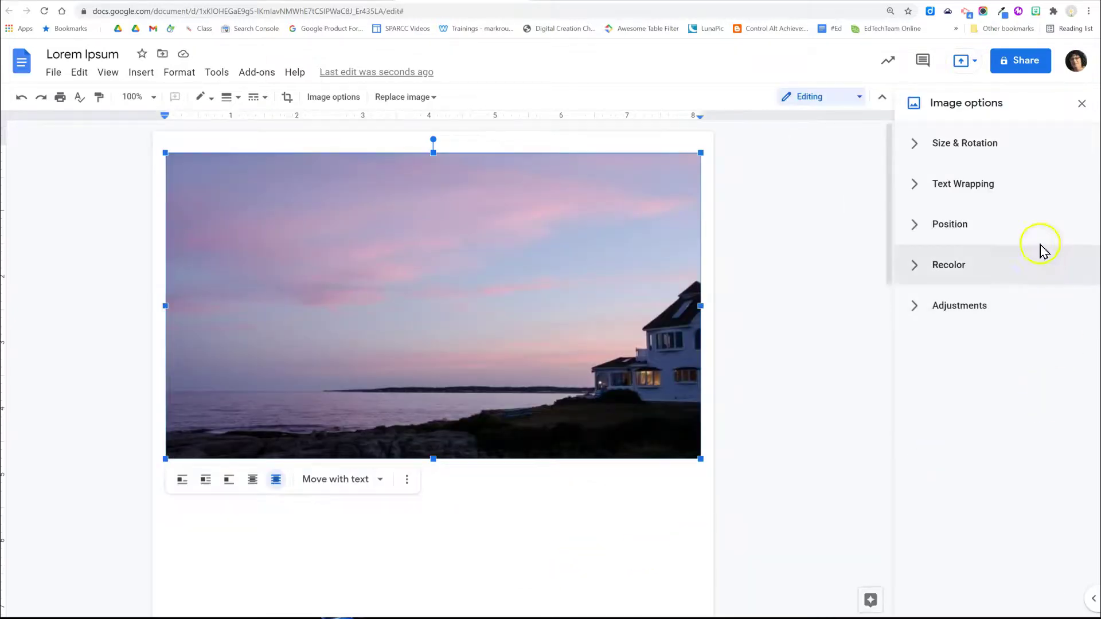
left_click(914, 312)
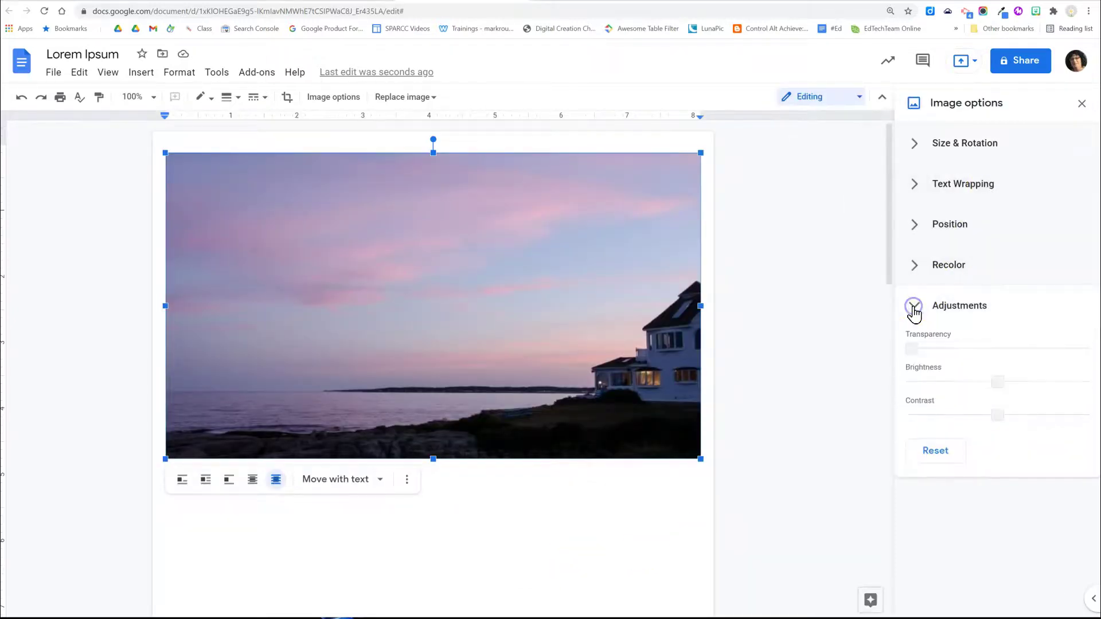
left_click_drag(911, 352, 1003, 349)
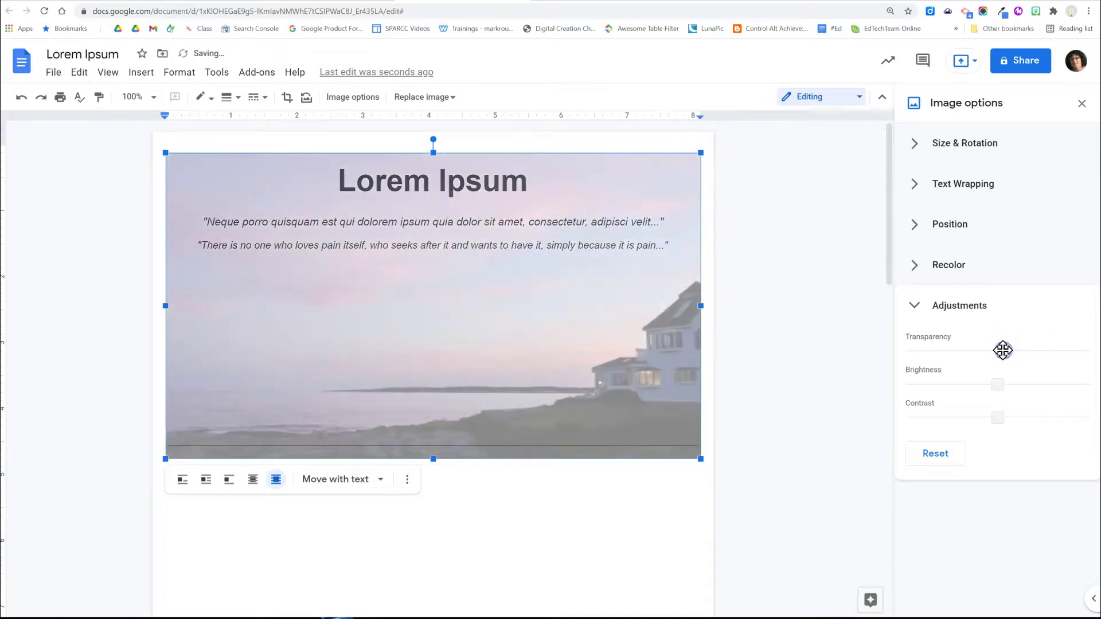